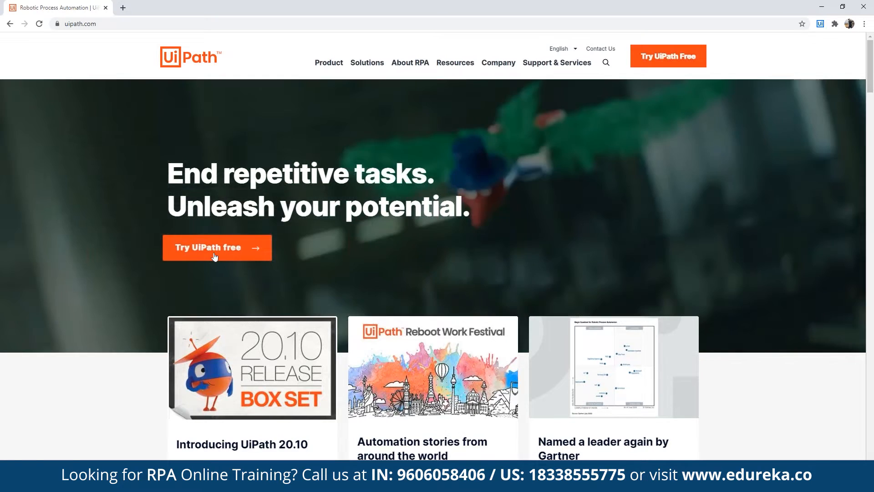
Step: Start the free UiPath sign-up, set the organization name to NA and enter the last name
left_click(214, 257)
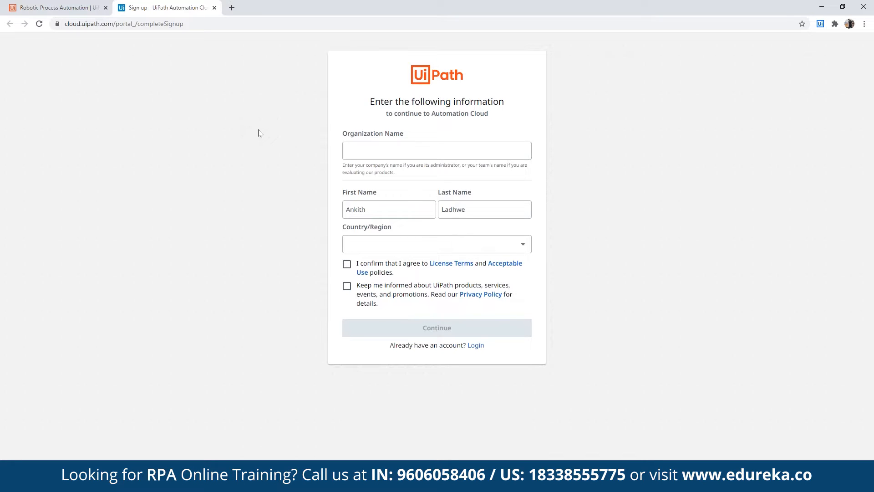
left_click(345, 152)
type("NA")
double_click(473, 207)
type("L")
Step: Set the country/region of the sign-up form to India
left_click(360, 245)
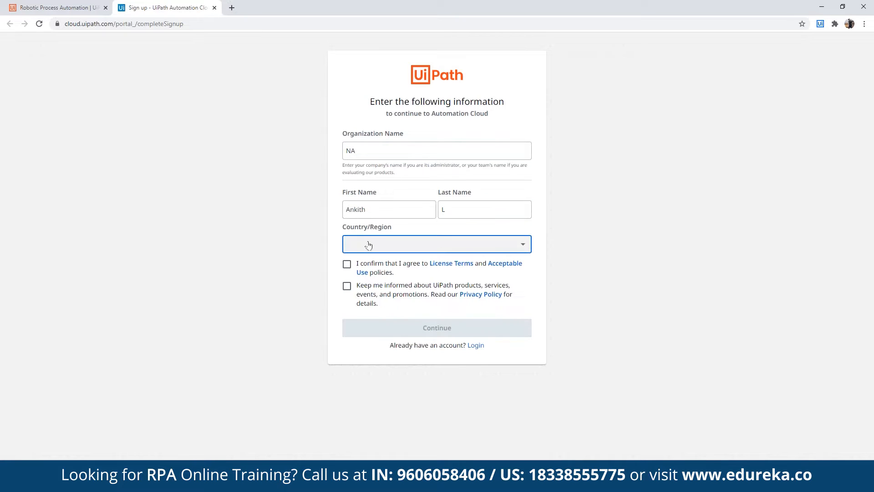
key("i")
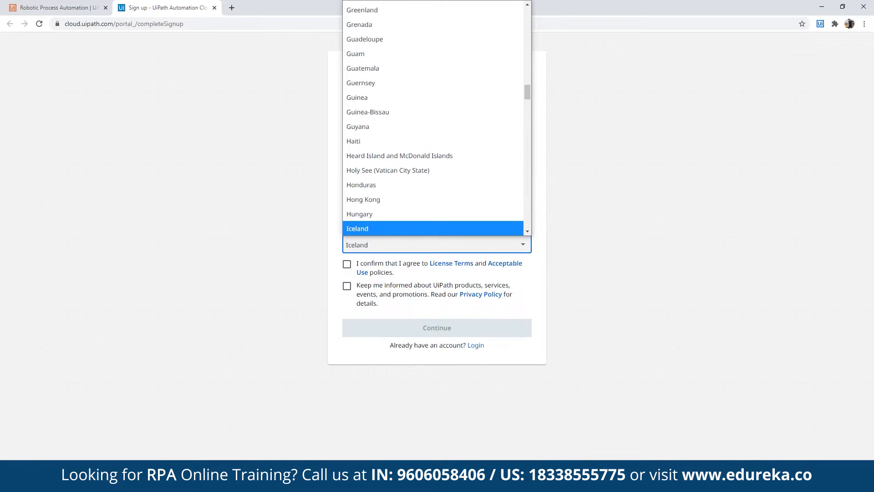
key("Down")
key("Down")
key("Up")
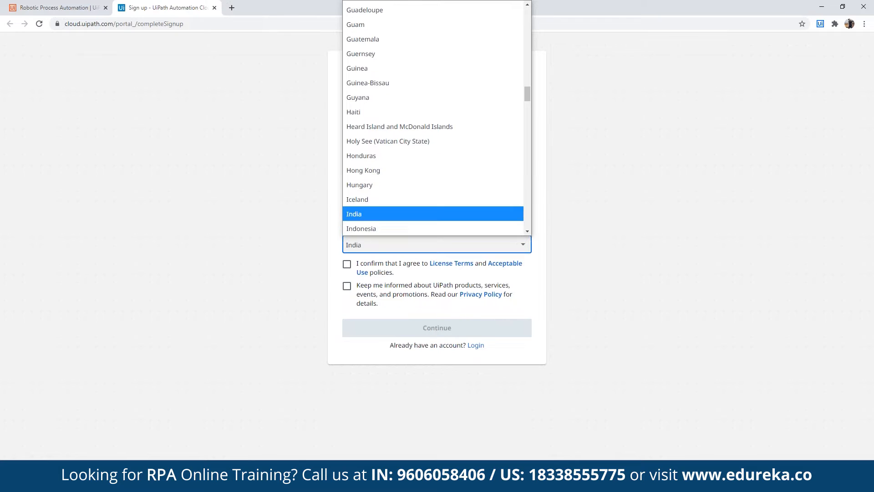
key("Return")
Step: Agree to the license terms and usage policies, opt in to product updates, and submit the sign-up form
left_click(347, 264)
left_click(347, 286)
left_click(399, 324)
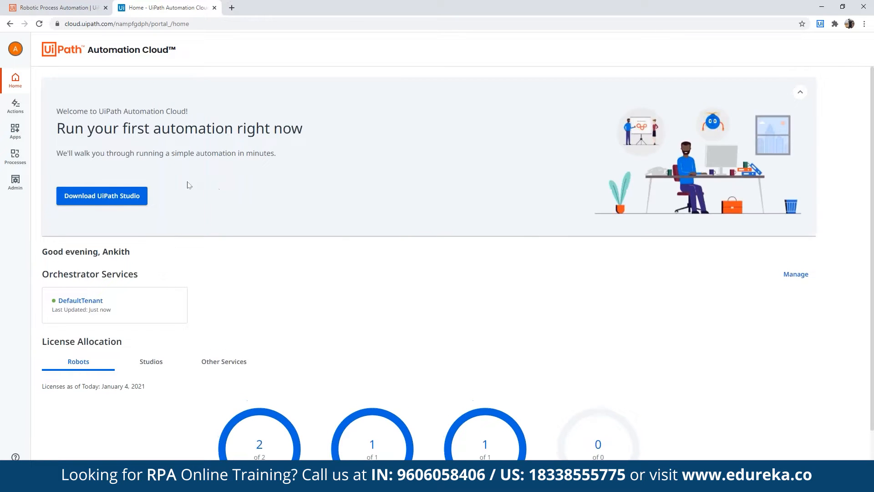
Step: View the signed-in account's profile, tenant and language options, then close them
left_click(15, 49)
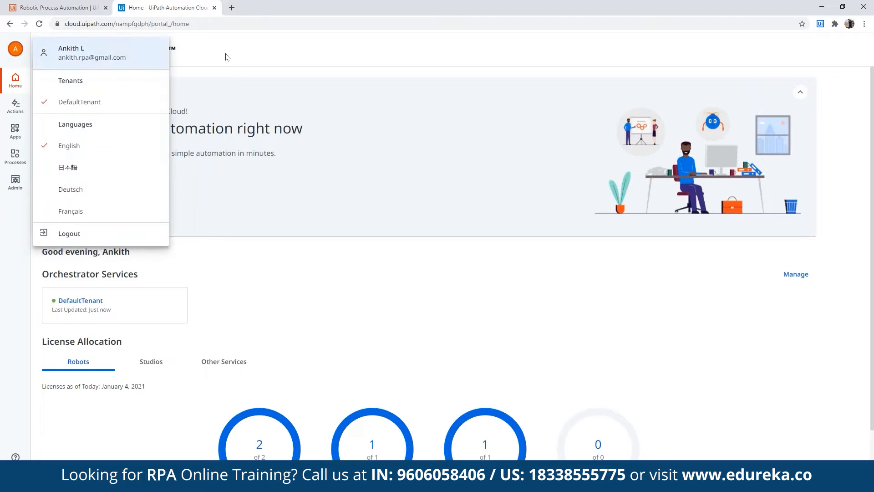
left_click(149, 74)
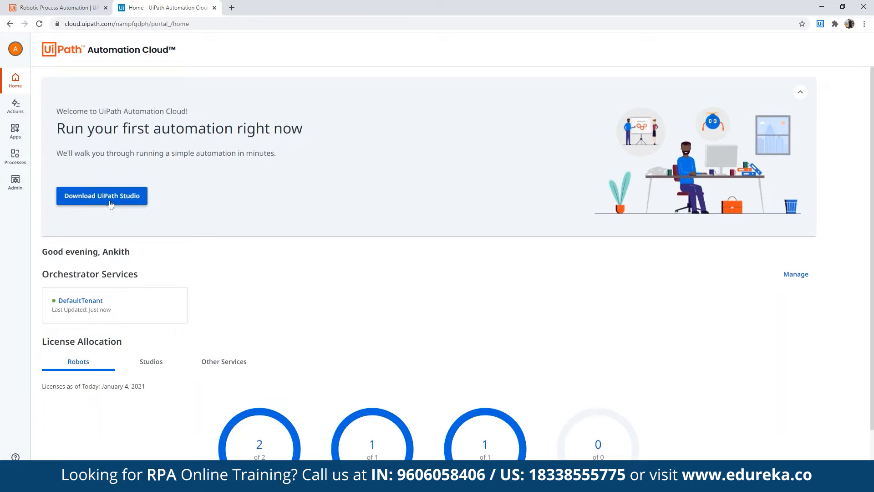
Step: Switch to File Explorer and check the Downloads folder for the installer, then put the window away
left_click(98, 483)
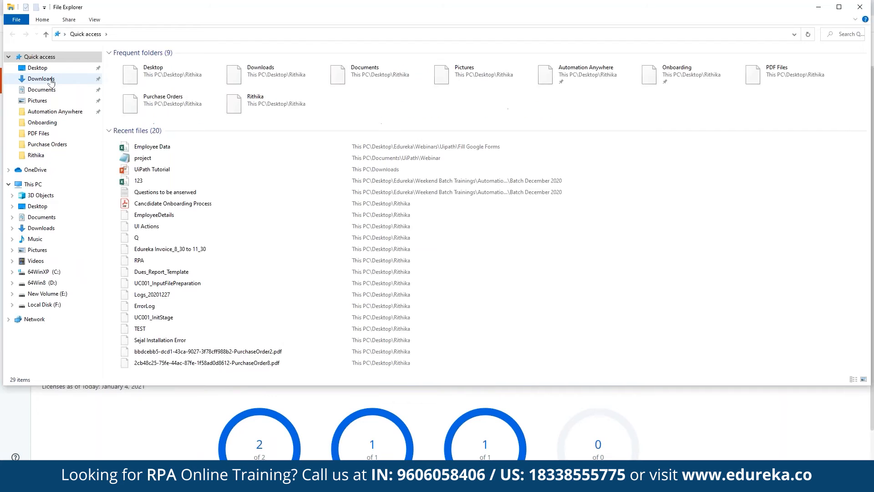
left_click(64, 79)
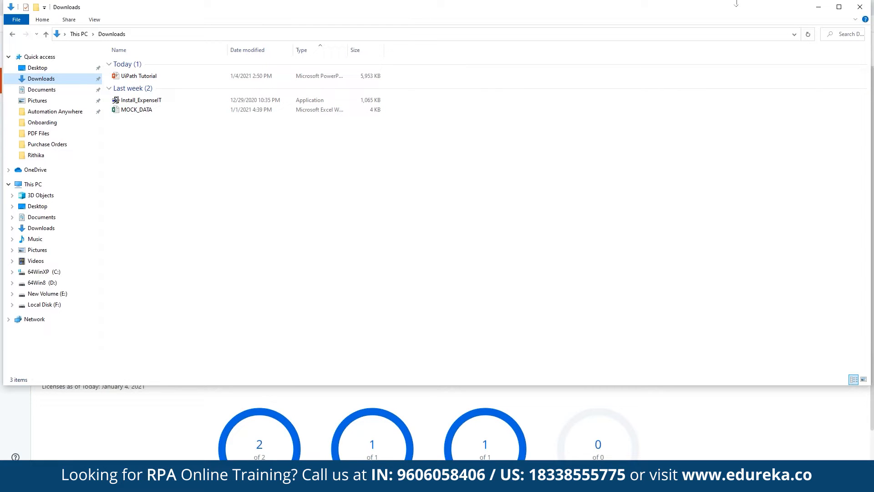
left_click(818, 7)
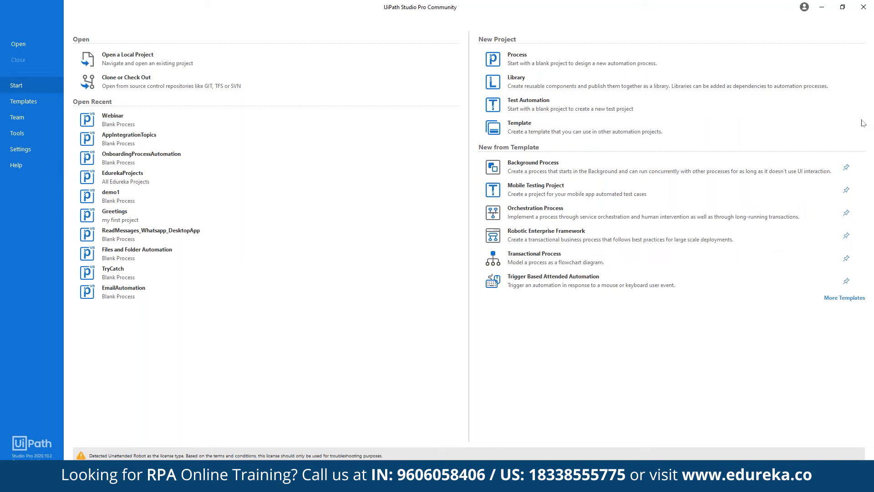
mouse_move(579, 25)
left_mouse_down()
mouse_move(455, 50)
mouse_move(473, 257)
left_mouse_up()
left_click_drag(470, 286, 608, 307)
left_click_drag(445, 68, 294, 52)
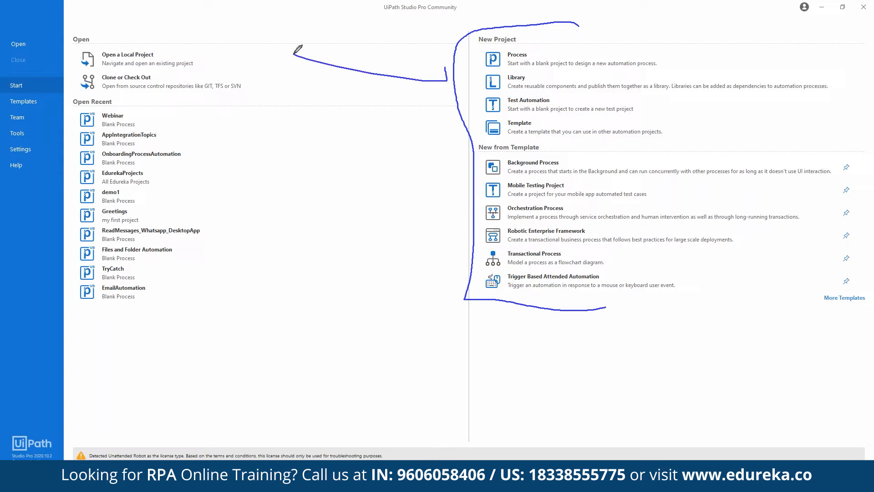
left_click_drag(539, 47, 629, 2)
left_click_drag(535, 60, 583, 23)
left_click_drag(530, 73, 578, 30)
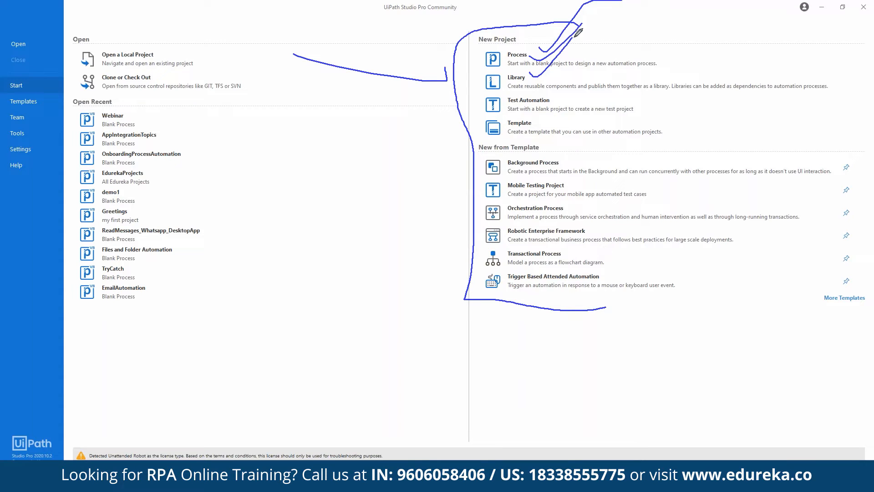
left_click_drag(543, 101, 610, 44)
left_click_drag(542, 122, 592, 72)
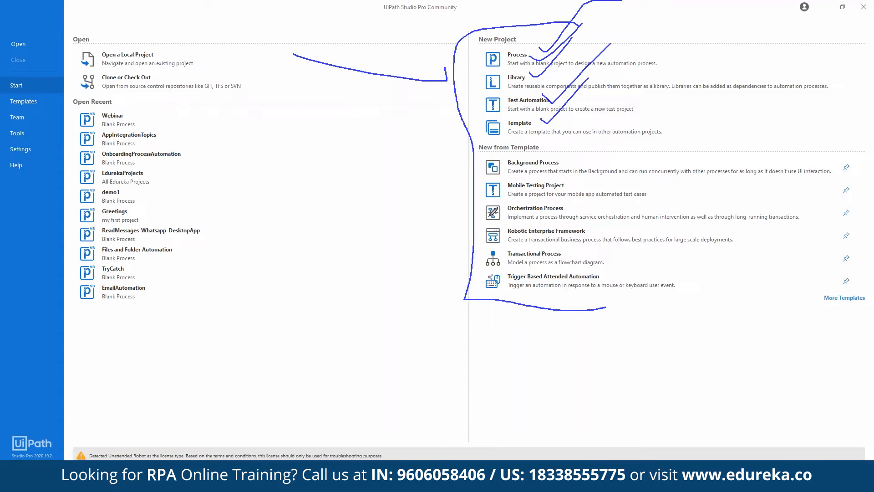
mouse_move(486, 237)
left_mouse_down()
mouse_move(350, 222)
mouse_move(357, 230)
left_mouse_up()
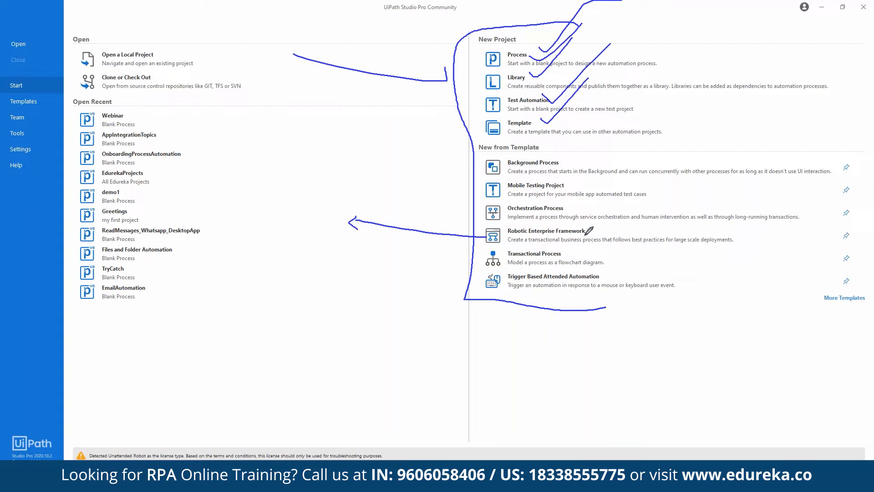
mouse_move(508, 240)
left_mouse_down()
mouse_move(581, 239)
mouse_move(596, 226)
mouse_move(510, 226)
mouse_move(502, 236)
mouse_move(519, 243)
left_mouse_up()
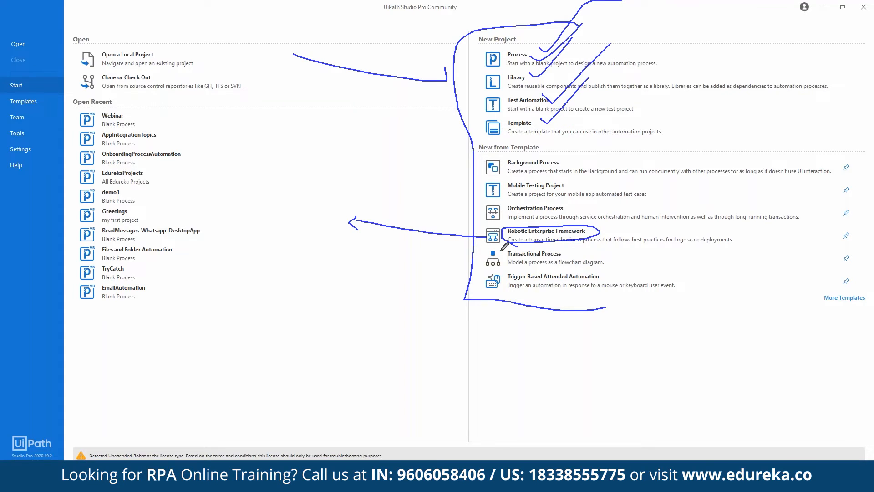
mouse_move(501, 250)
left_mouse_down()
mouse_move(572, 248)
mouse_move(579, 257)
mouse_move(535, 276)
mouse_move(506, 272)
mouse_move(501, 249)
left_mouse_up()
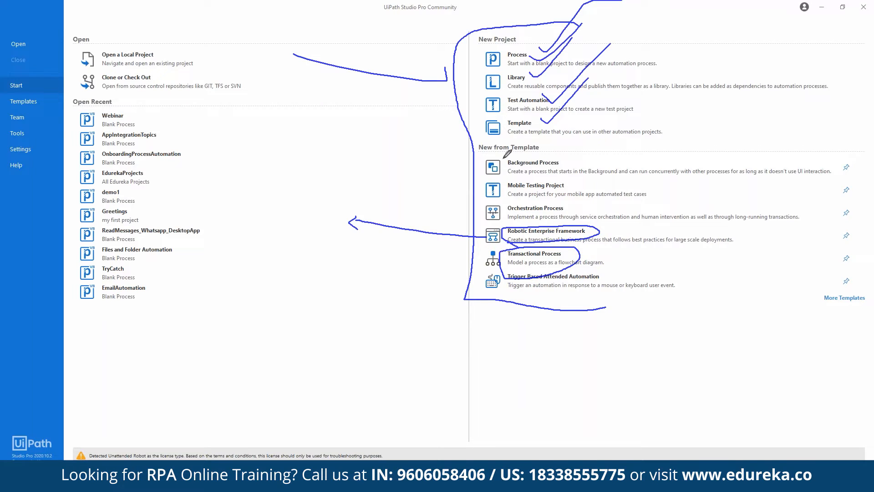
mouse_move(486, 157)
left_mouse_down()
mouse_move(462, 195)
mouse_move(469, 215)
left_mouse_up()
key("Escape")
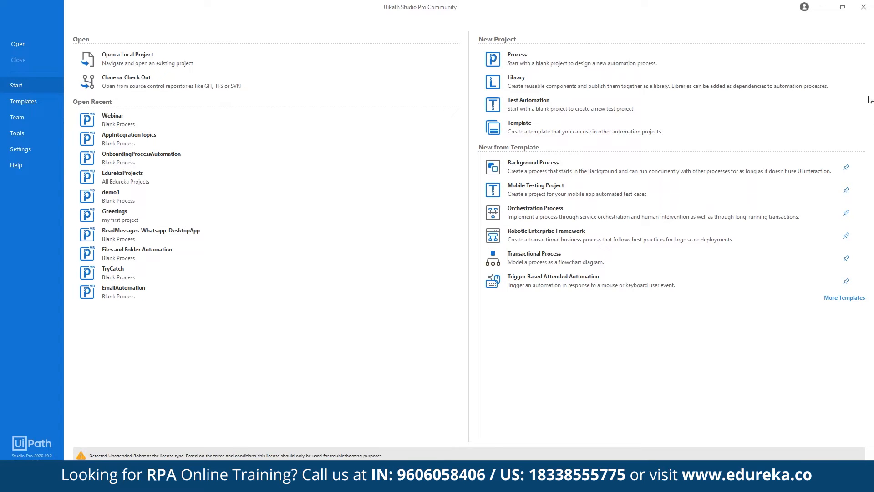
left_click(788, 145)
mouse_move(483, 26)
left_mouse_down()
mouse_move(439, 268)
mouse_move(494, 323)
left_mouse_up()
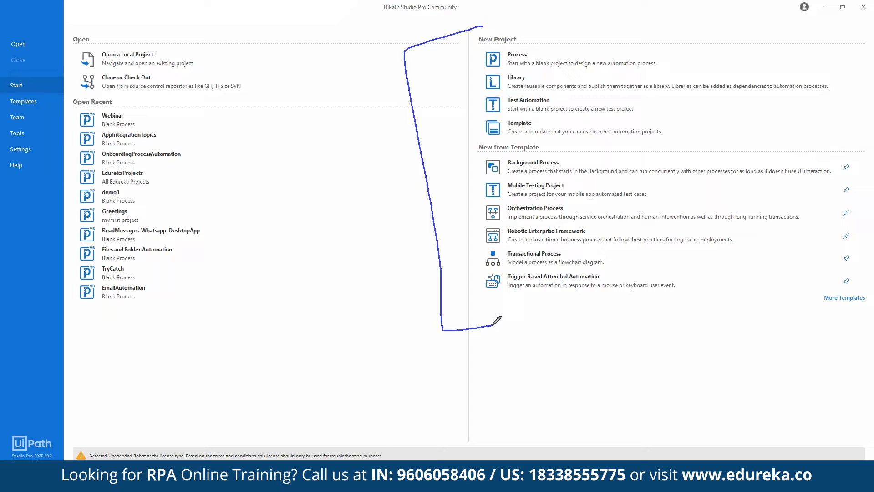